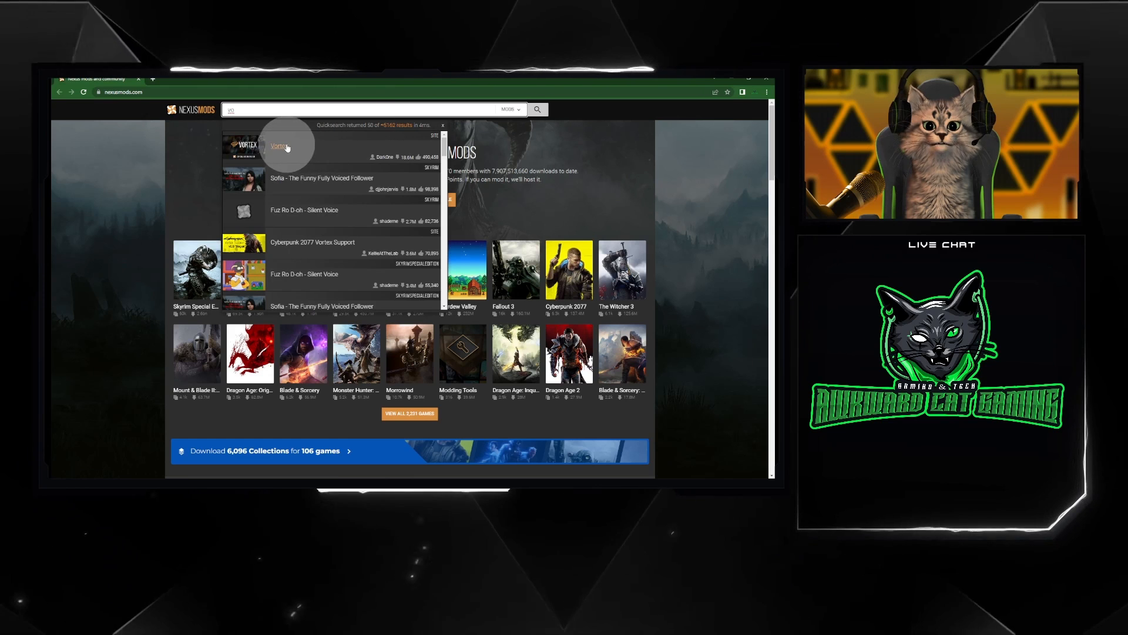
Open the Vortex mod page and read through its description, supported games and help information
left_click(279, 146)
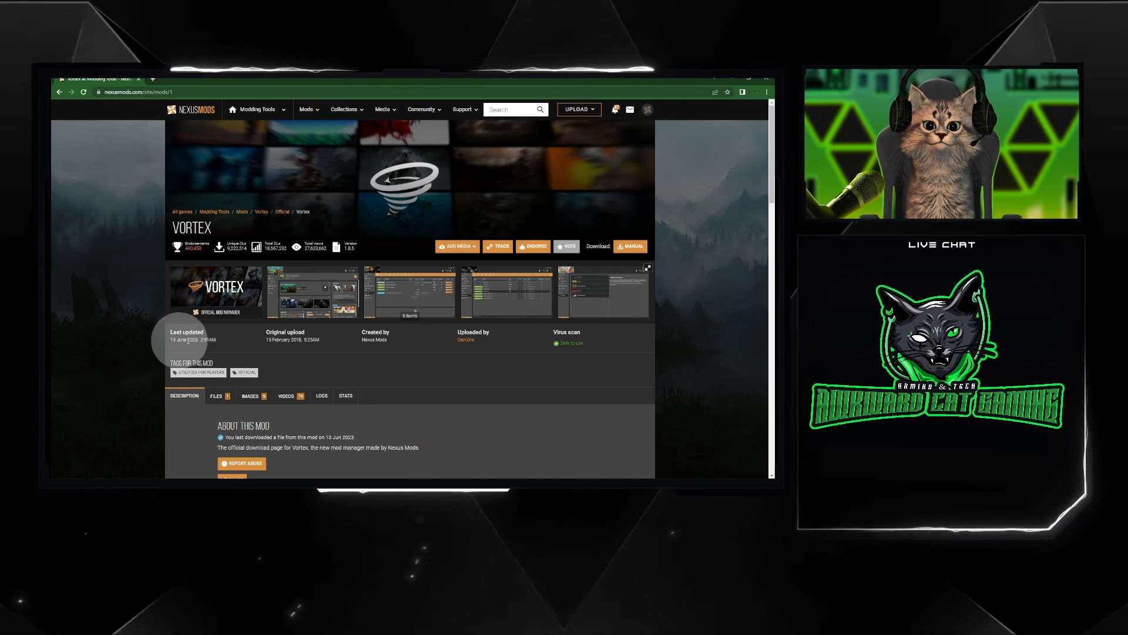
scroll(303, 379, "down", 3)
scroll(317, 371, "down", 1)
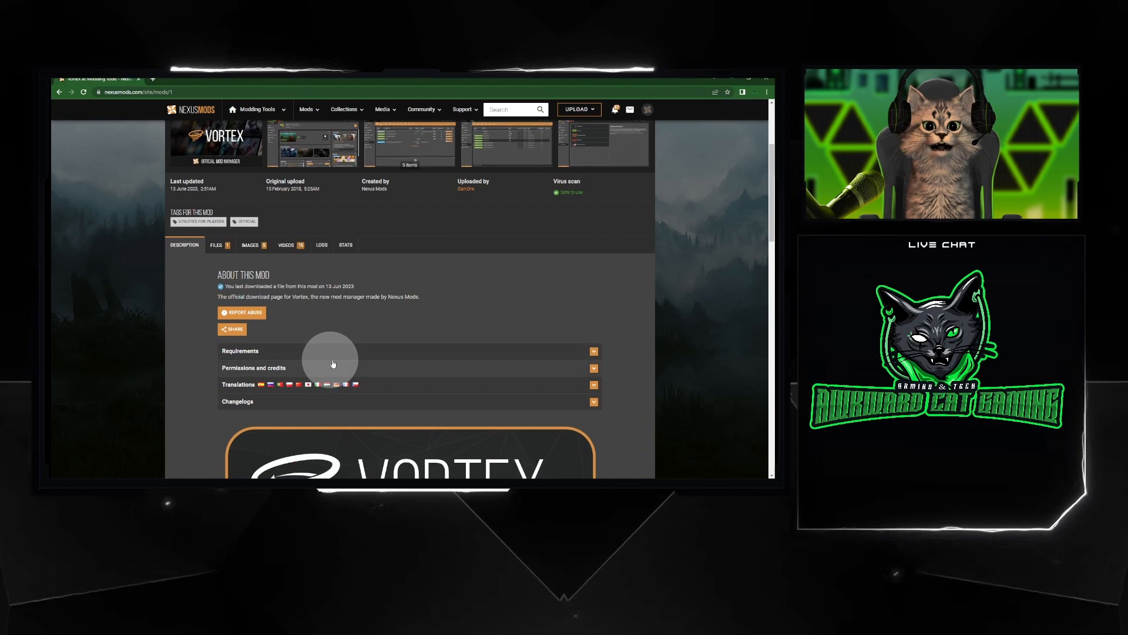
scroll(365, 328, "down", 9)
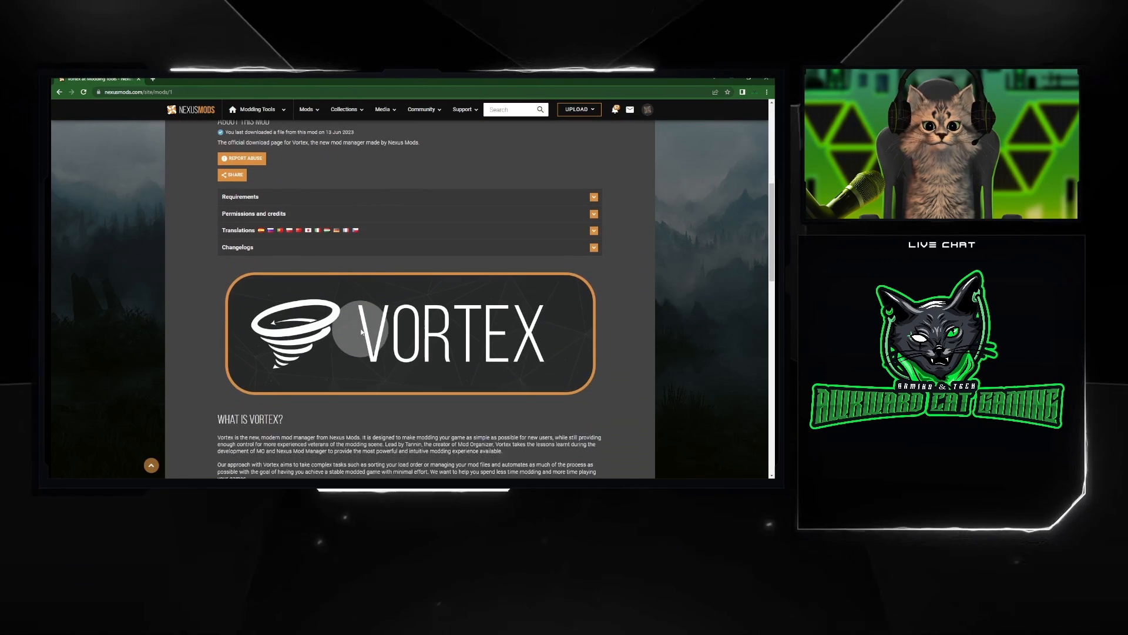
scroll(364, 327, "down", 3)
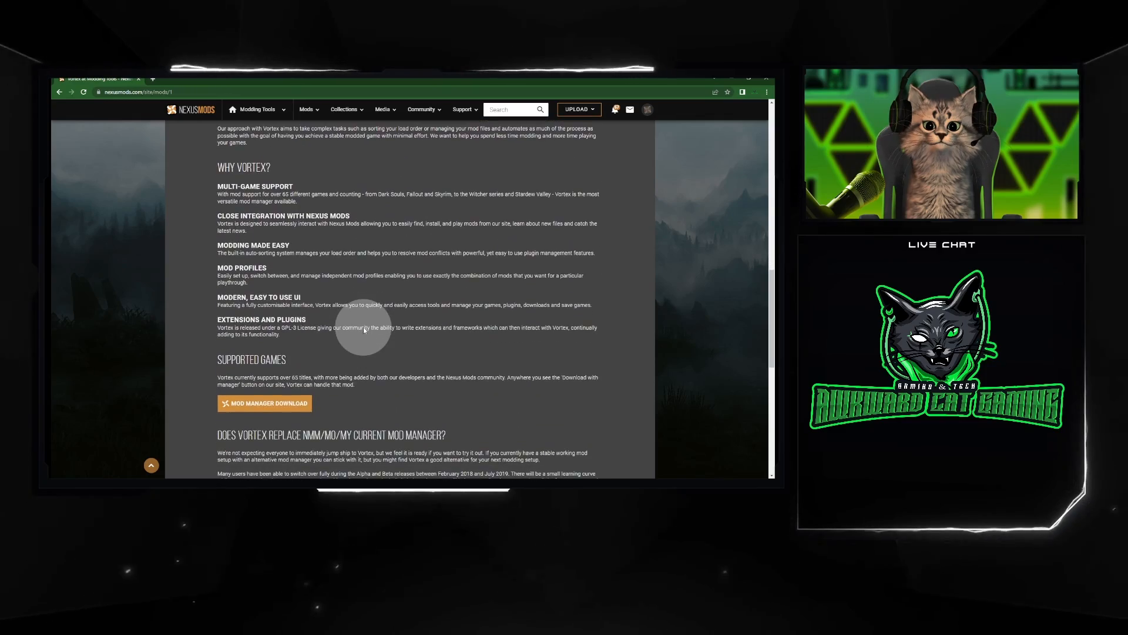
scroll(363, 327, "down", 3)
scroll(363, 327, "down", 6)
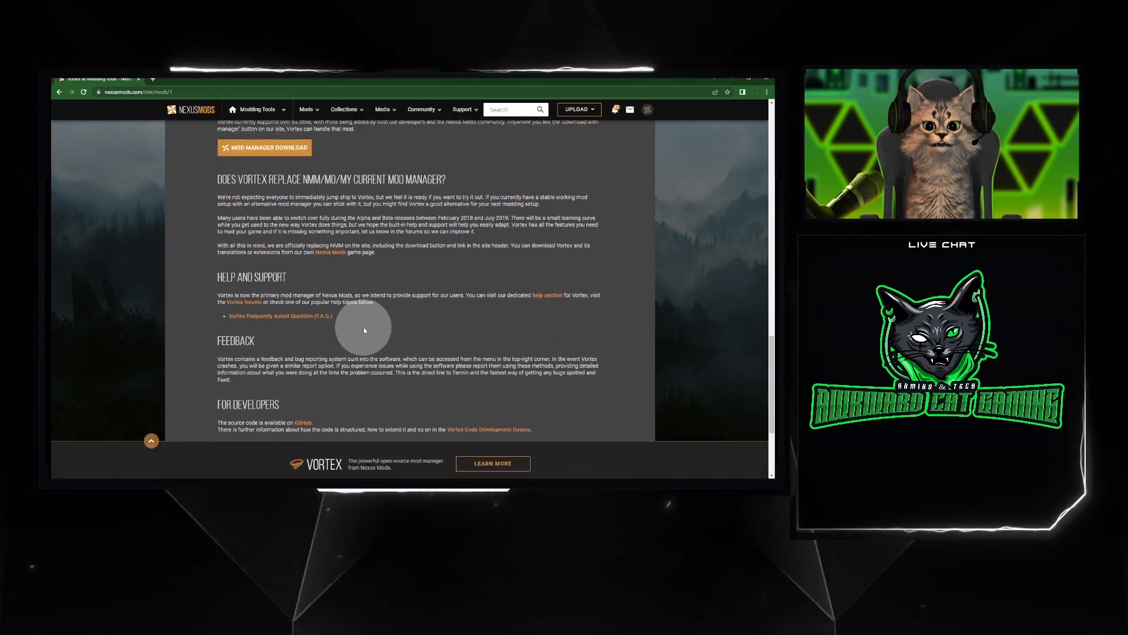
scroll(364, 326, "up", 6)
scroll(363, 326, "up", 15)
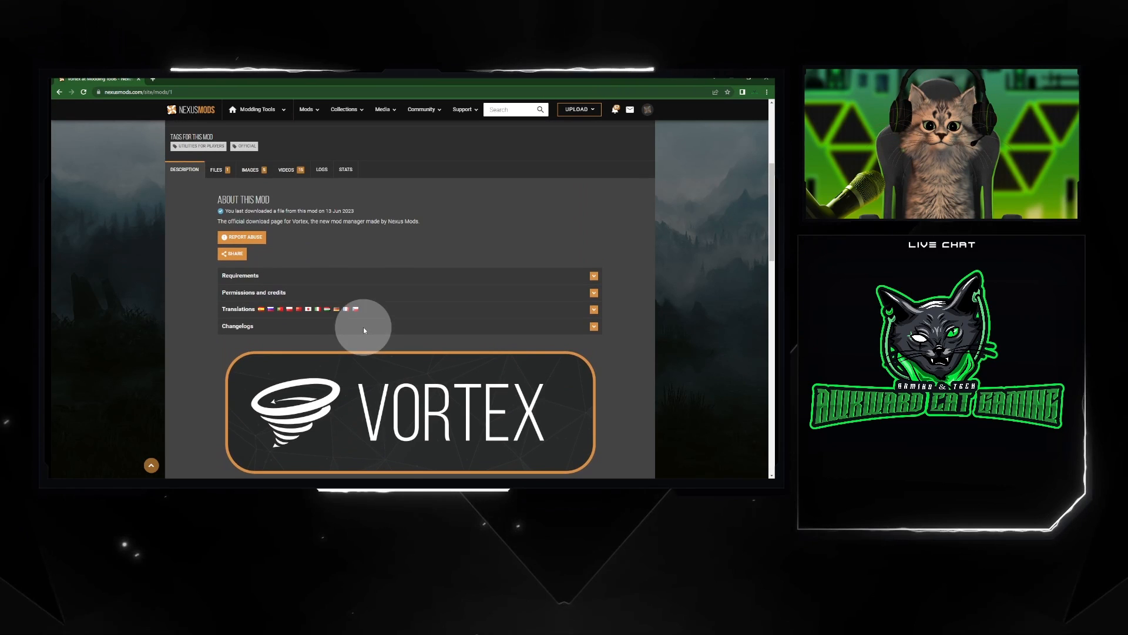
Download the main Vortex file manually from the mod's available files
left_click(217, 169)
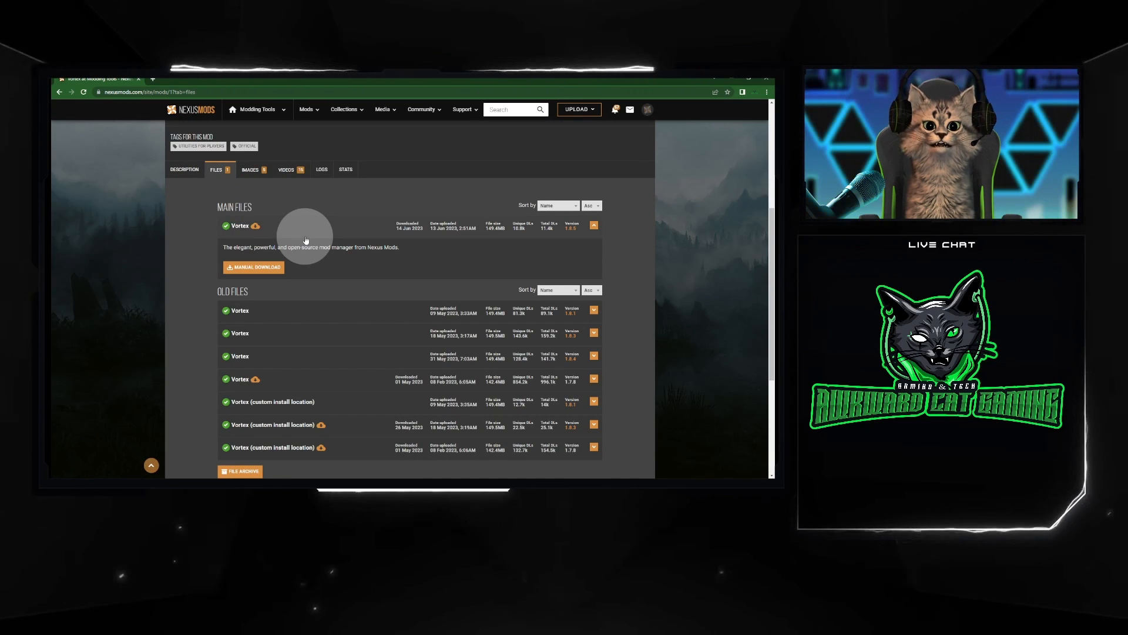
left_click(250, 268)
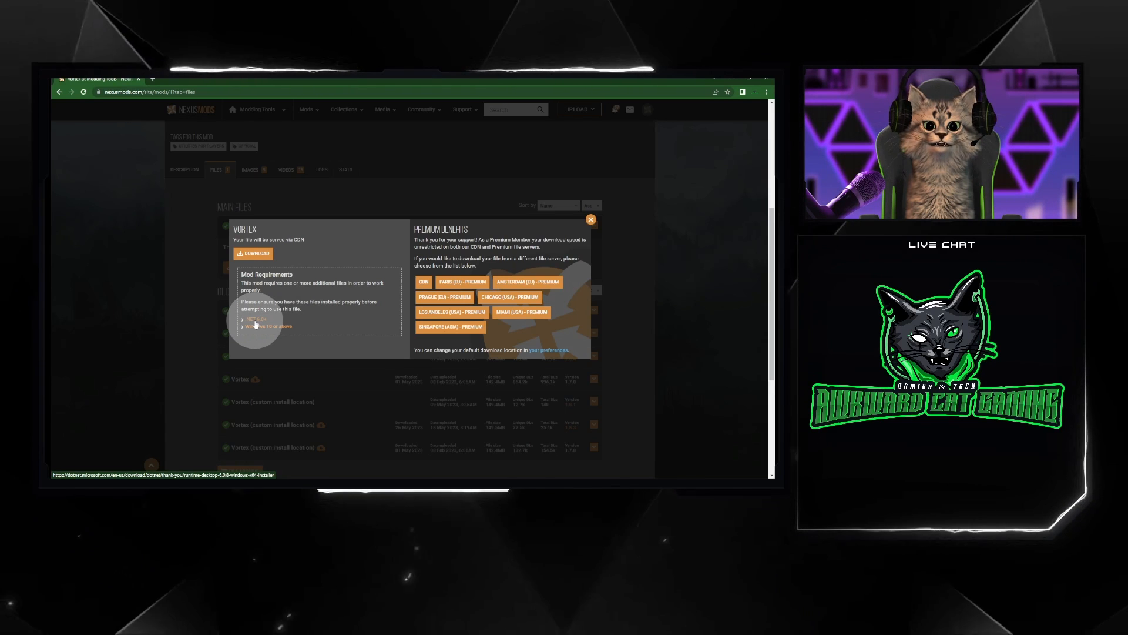
left_click(254, 253)
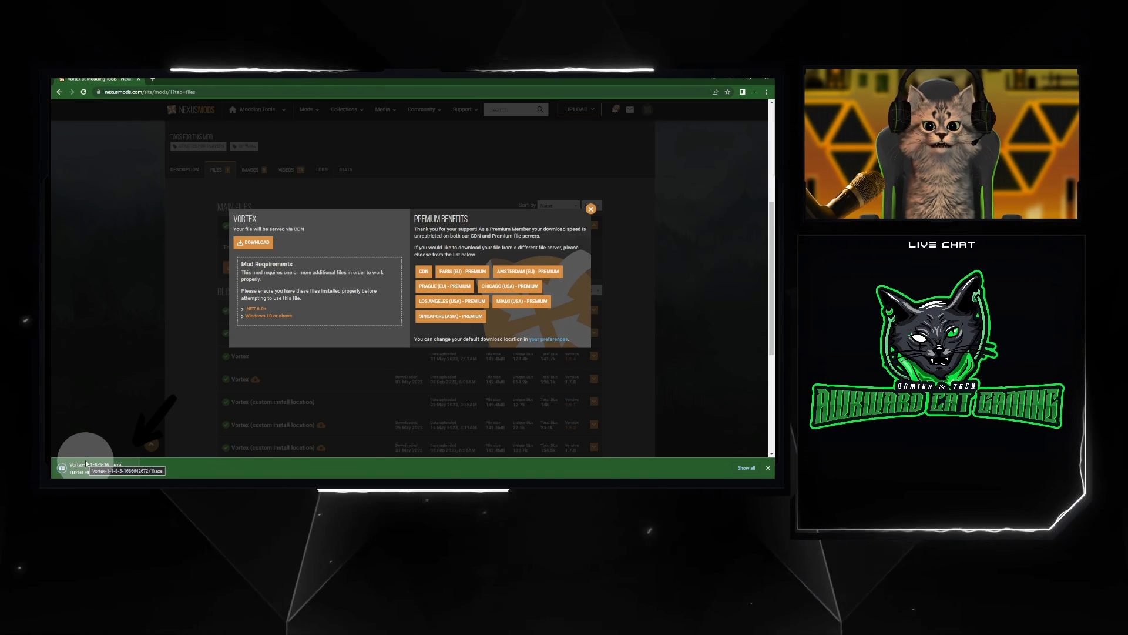
Launch the downloaded Vortex installer to view its install location, and cancel the setup
left_click(86, 459)
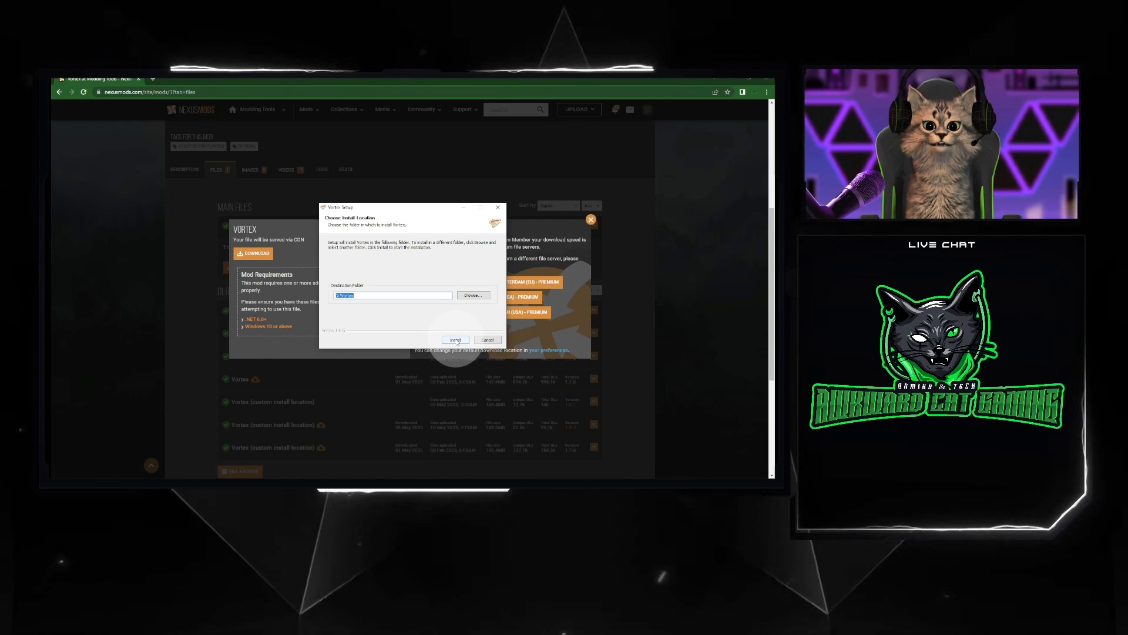
left_click(487, 341)
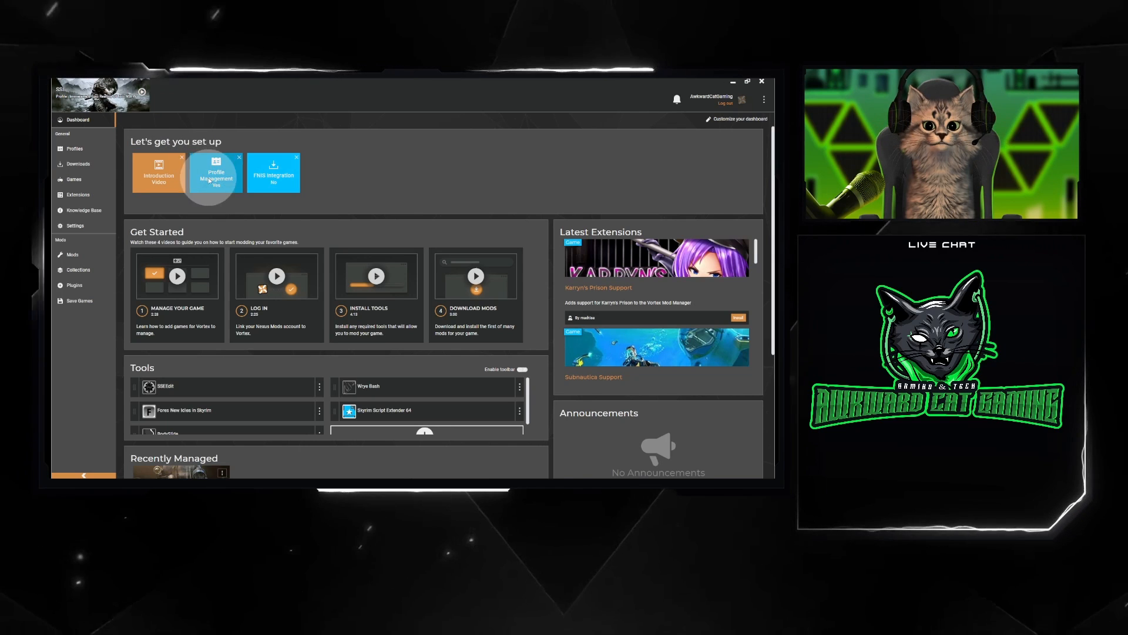
Switch to Vortex and check the available actions for the Skyrim Script Extender 64 tool on the dashboard
scroll(352, 359, "down", 1)
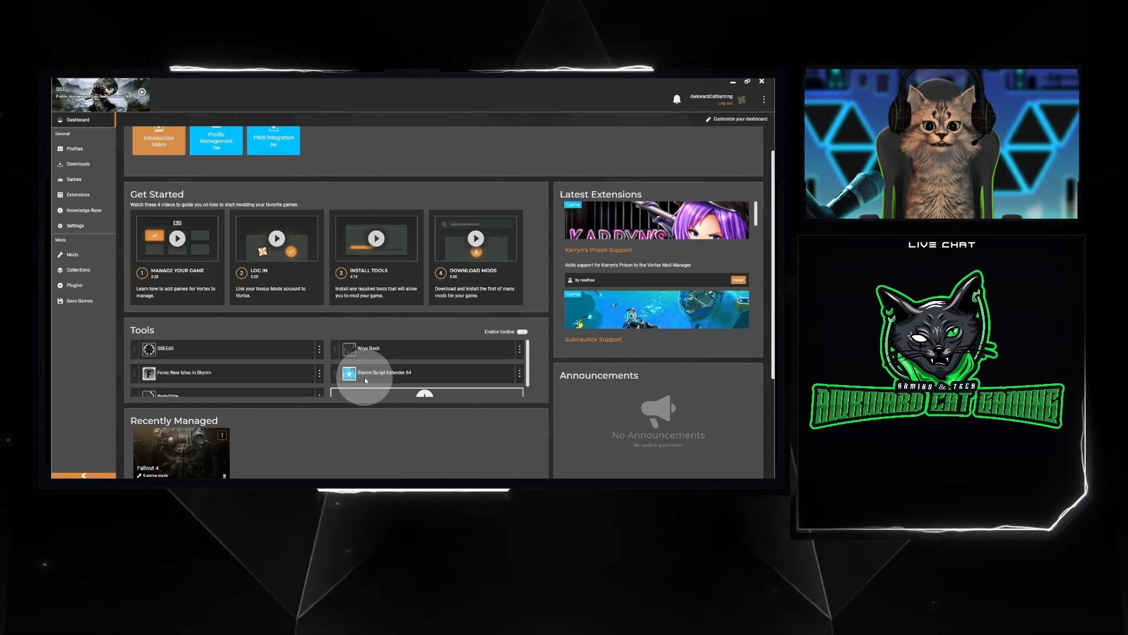
left_click(521, 376)
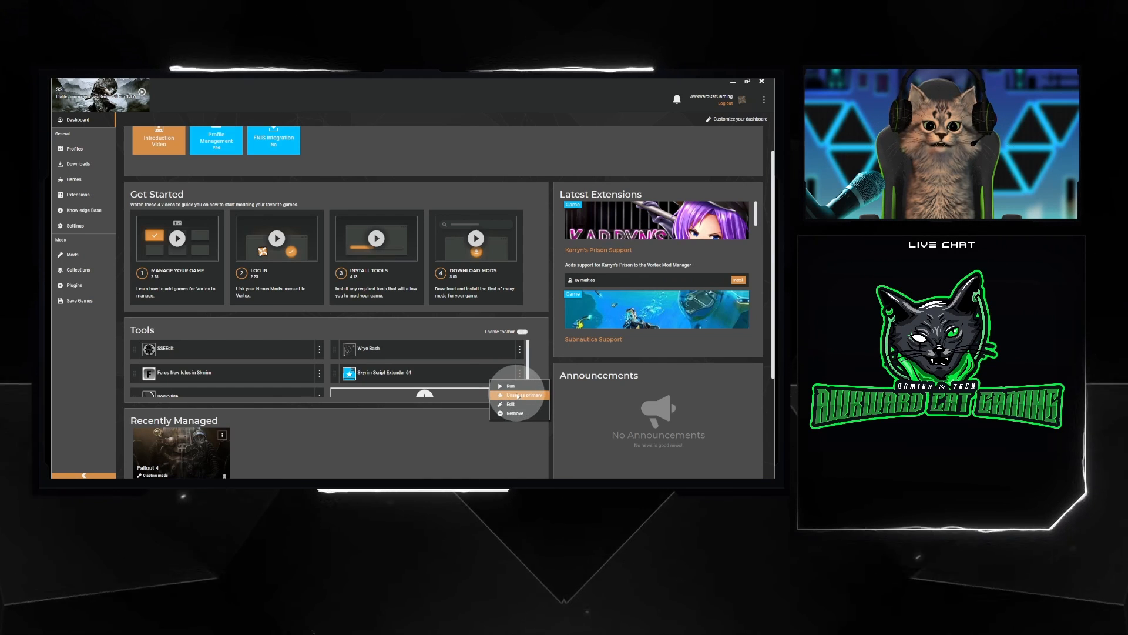
left_click(537, 372)
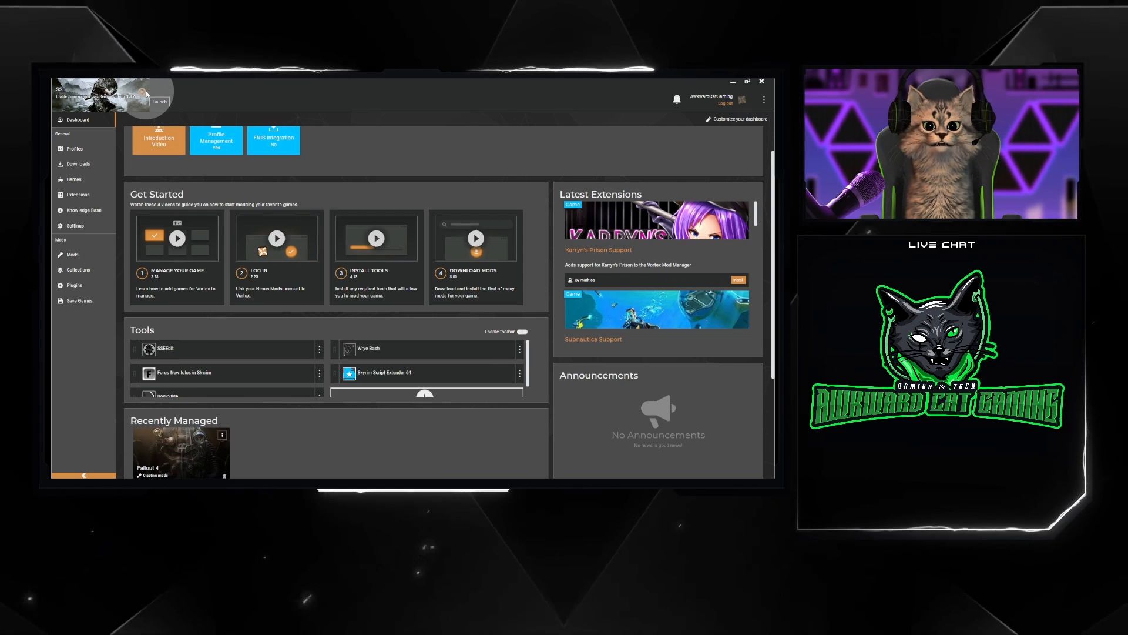
Look through the Profiles, Downloads, Games, Extensions and Knowledge Base sections
left_click(80, 151)
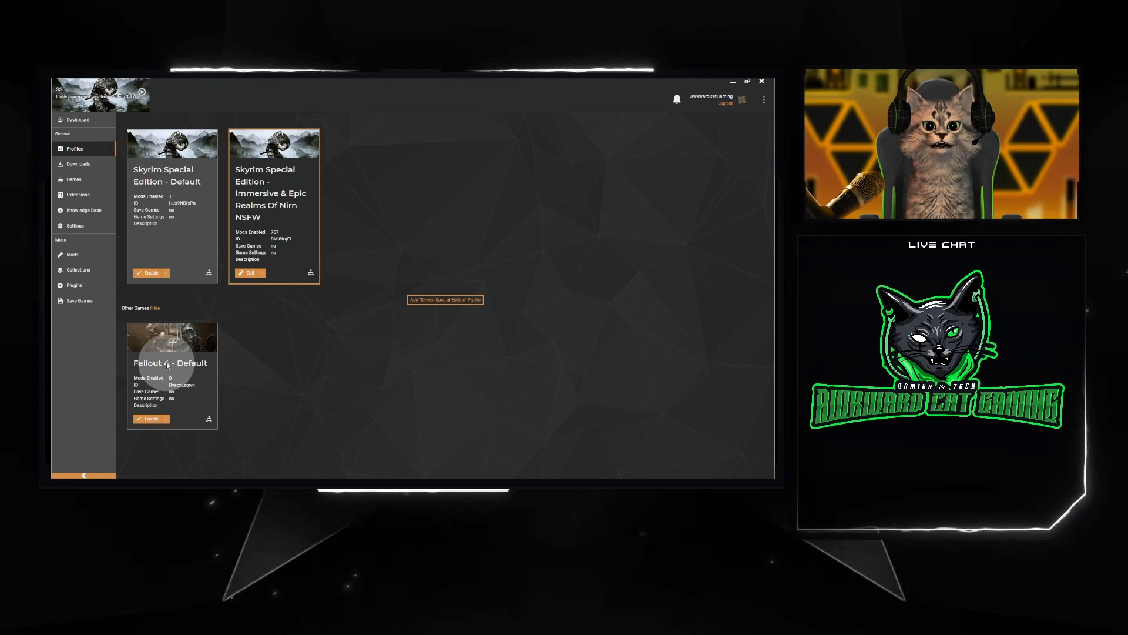
left_click(101, 167)
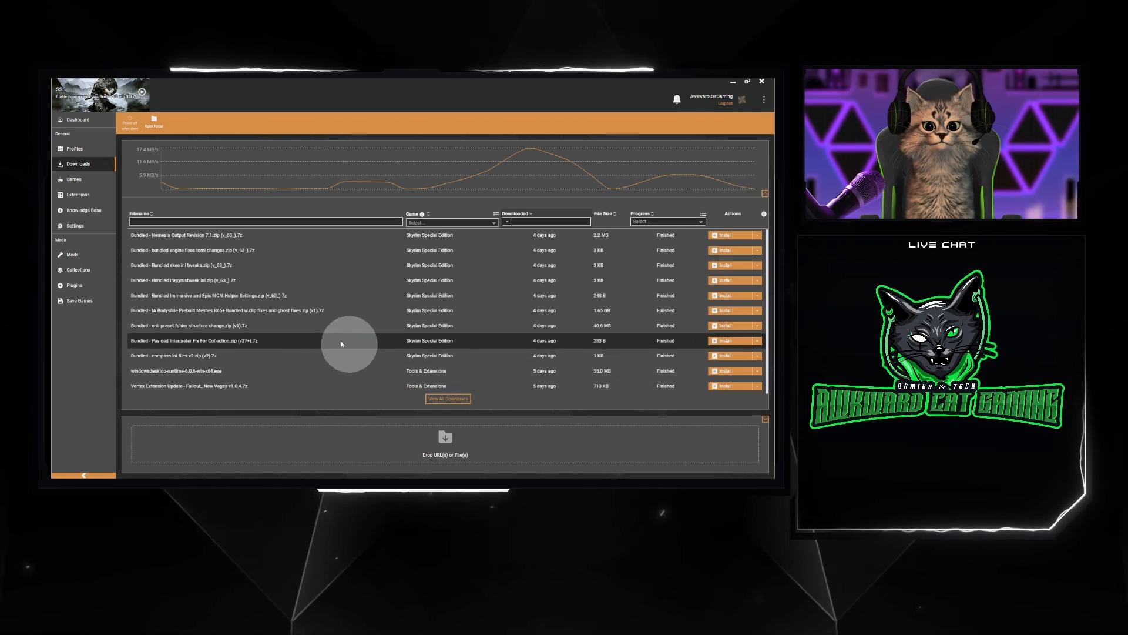
left_click(84, 180)
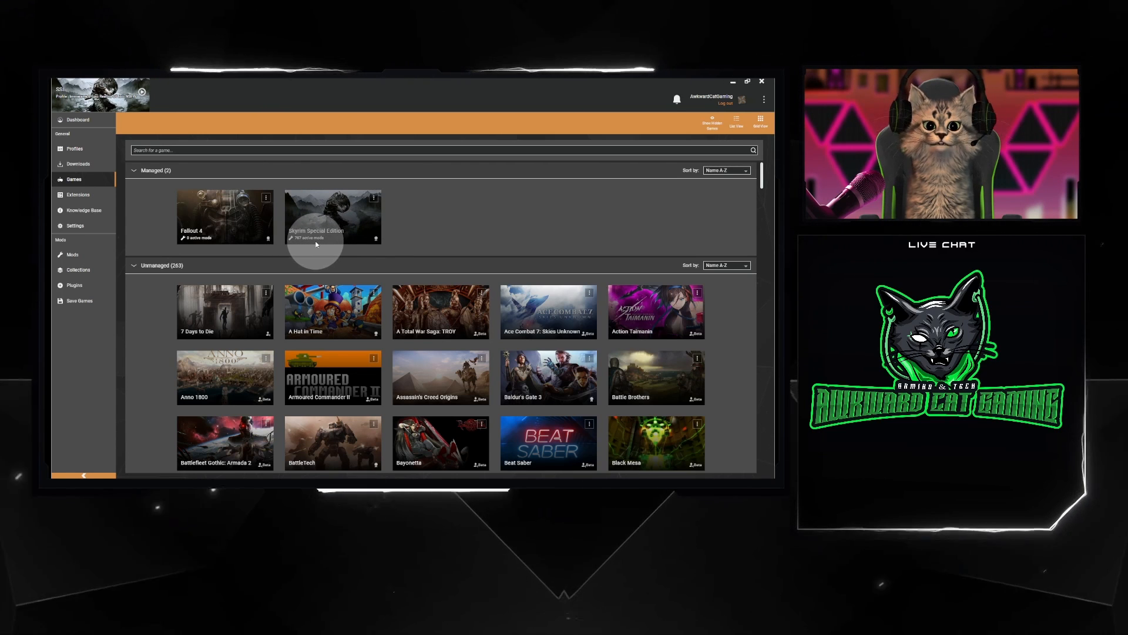
left_click(82, 195)
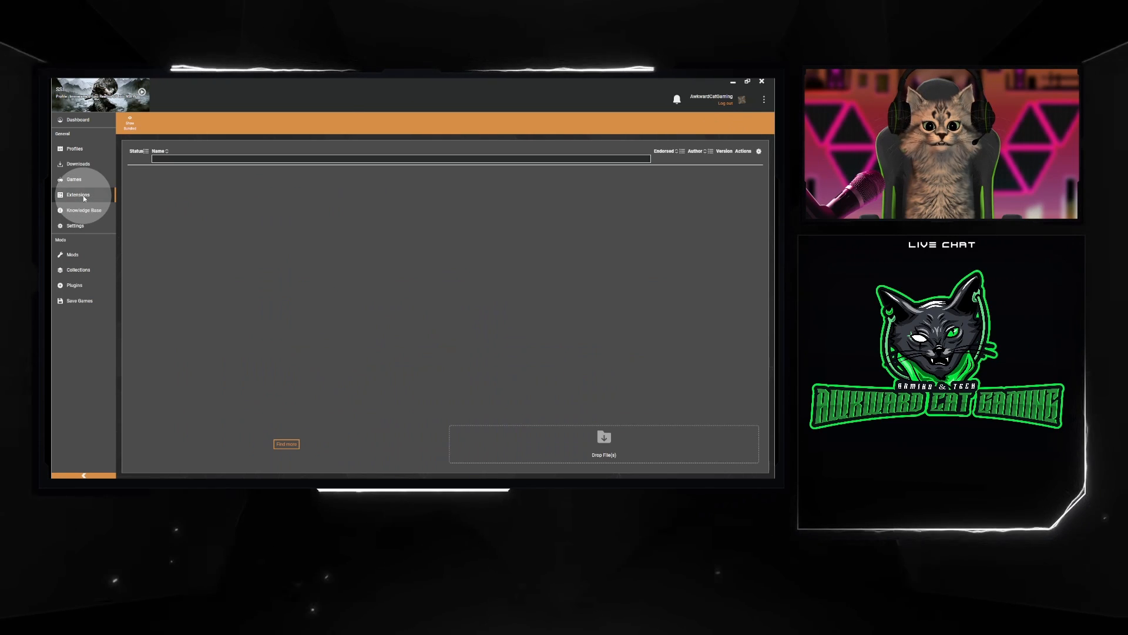
left_click(84, 211)
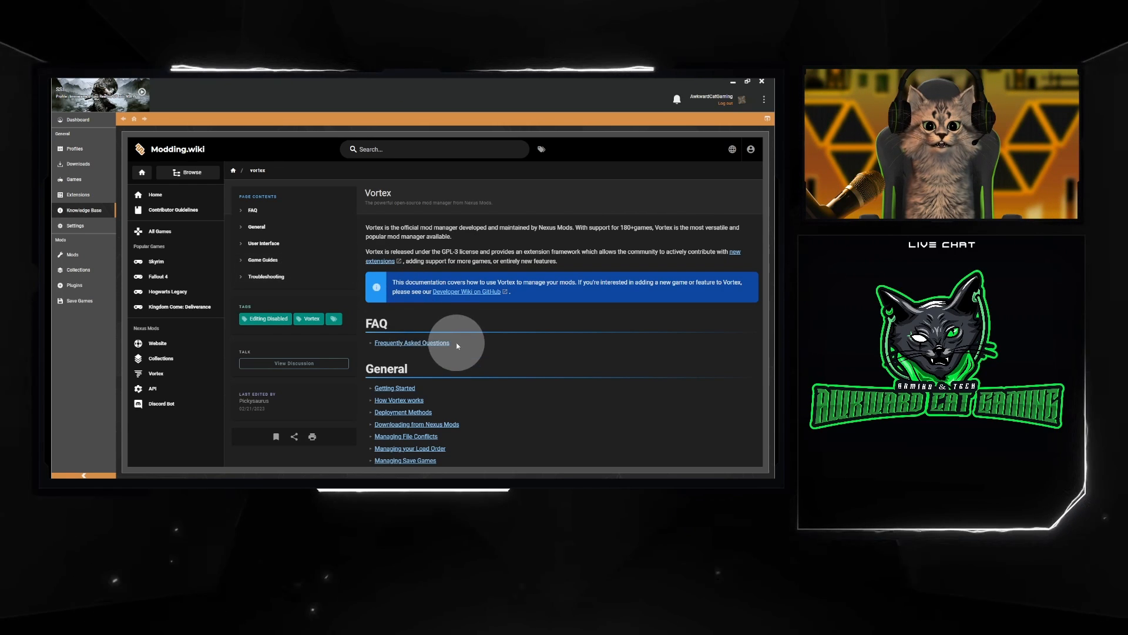
scroll(479, 345, "down", 3)
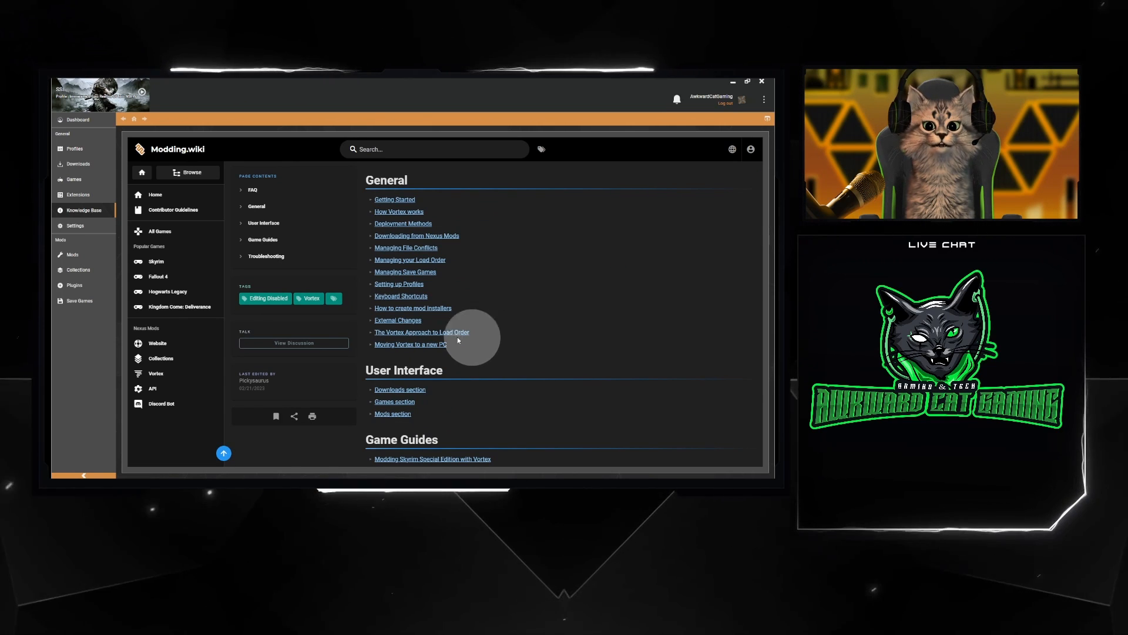
Review the mod staging folder and deployment settings, and open the download settings
left_click(90, 232)
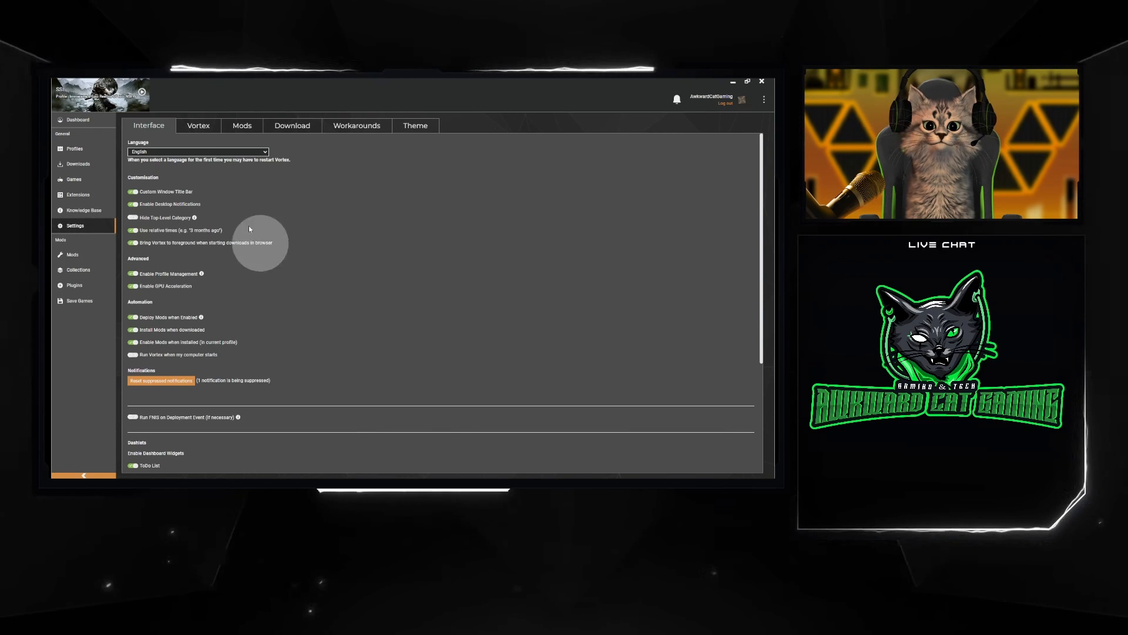
left_click(233, 126)
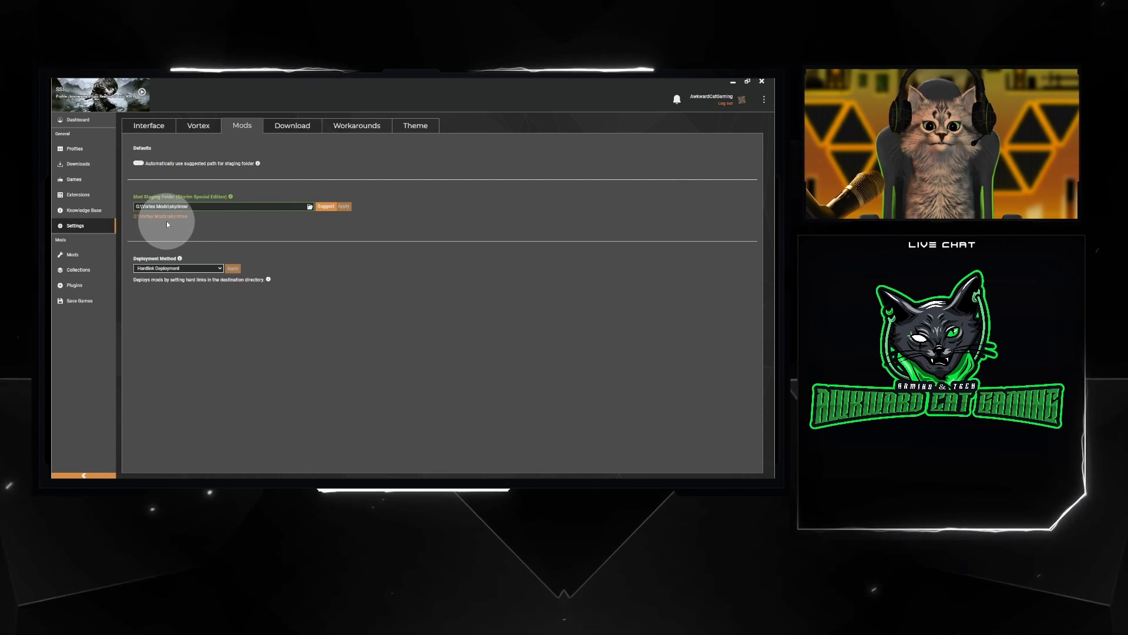
left_click(295, 126)
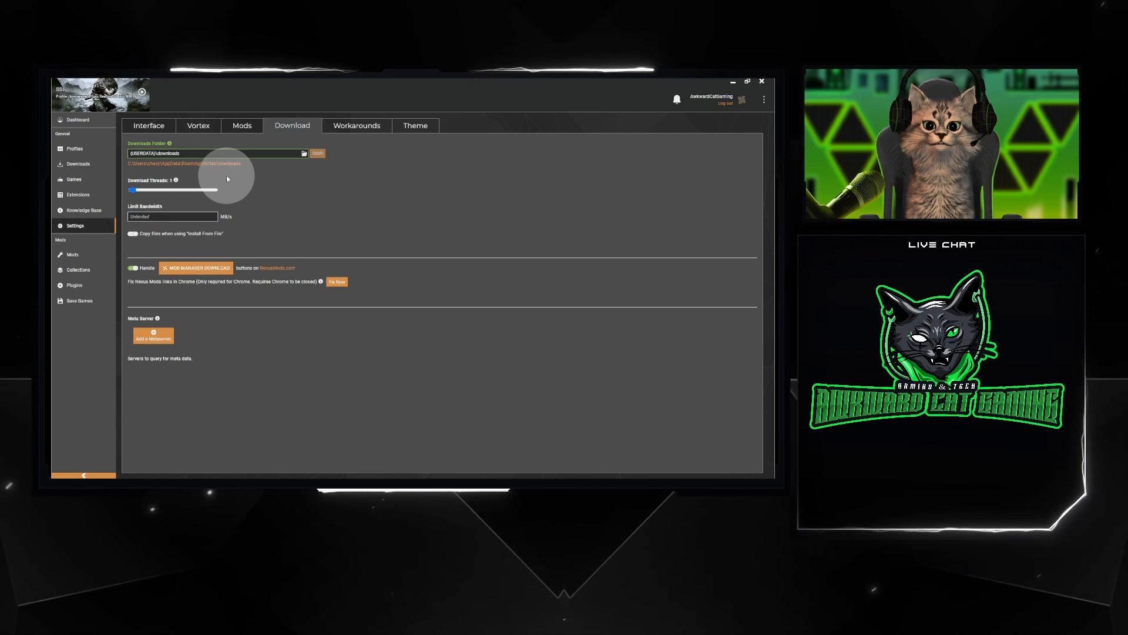
Browse for a new downloads location and open the "Vortex downloads" folder on New Volume (D:)
left_click(304, 153)
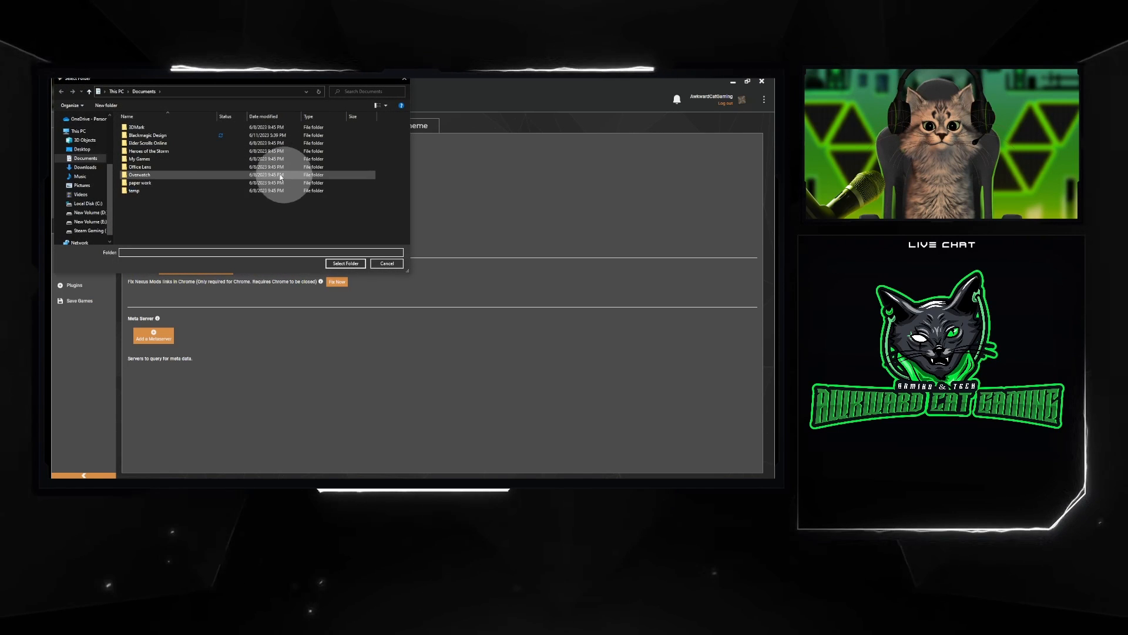
left_click(94, 213)
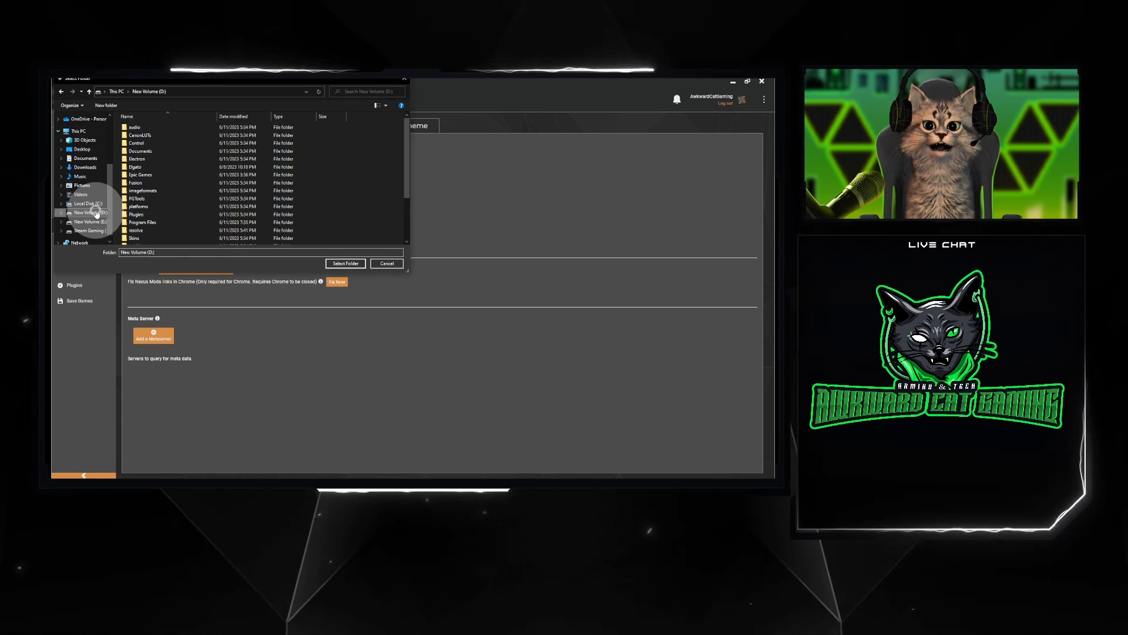
left_click(92, 222)
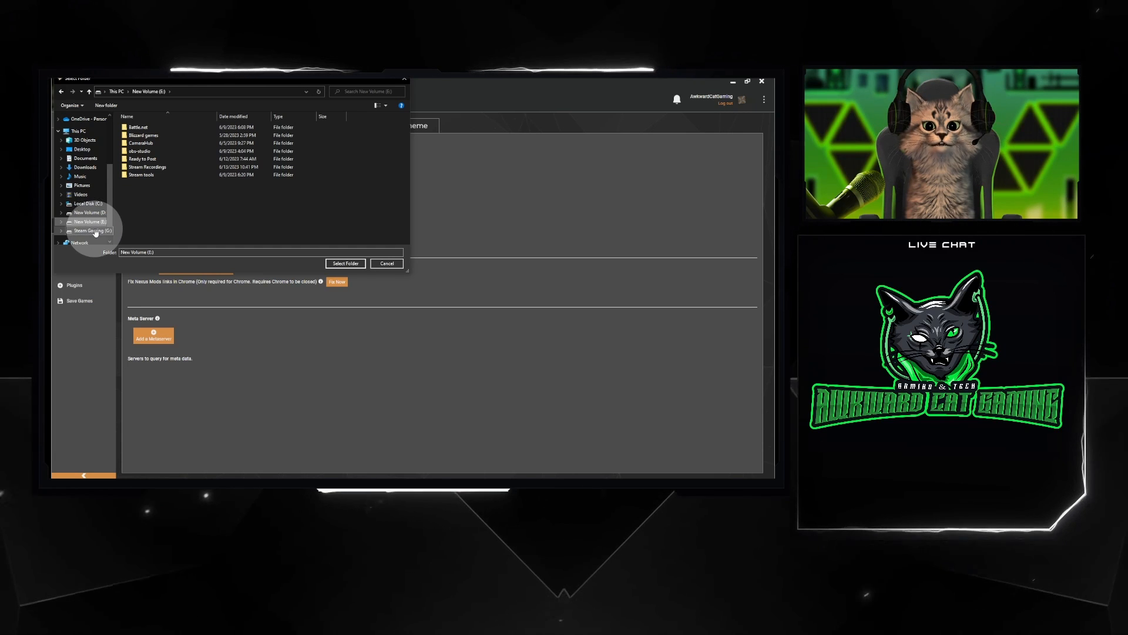
left_click(96, 232)
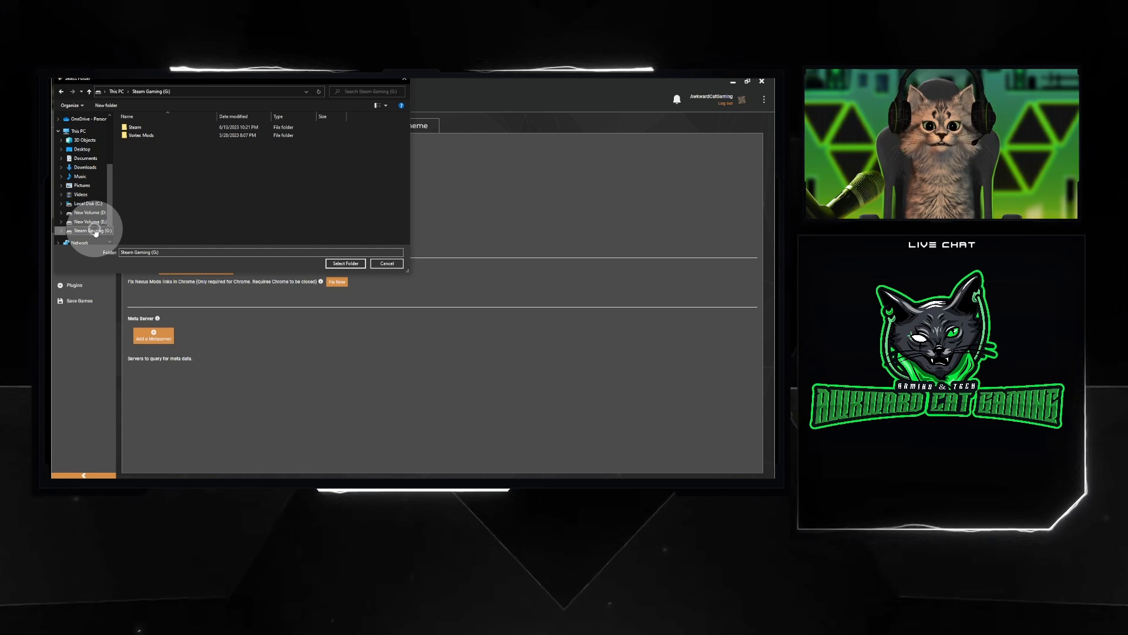
left_click(89, 212)
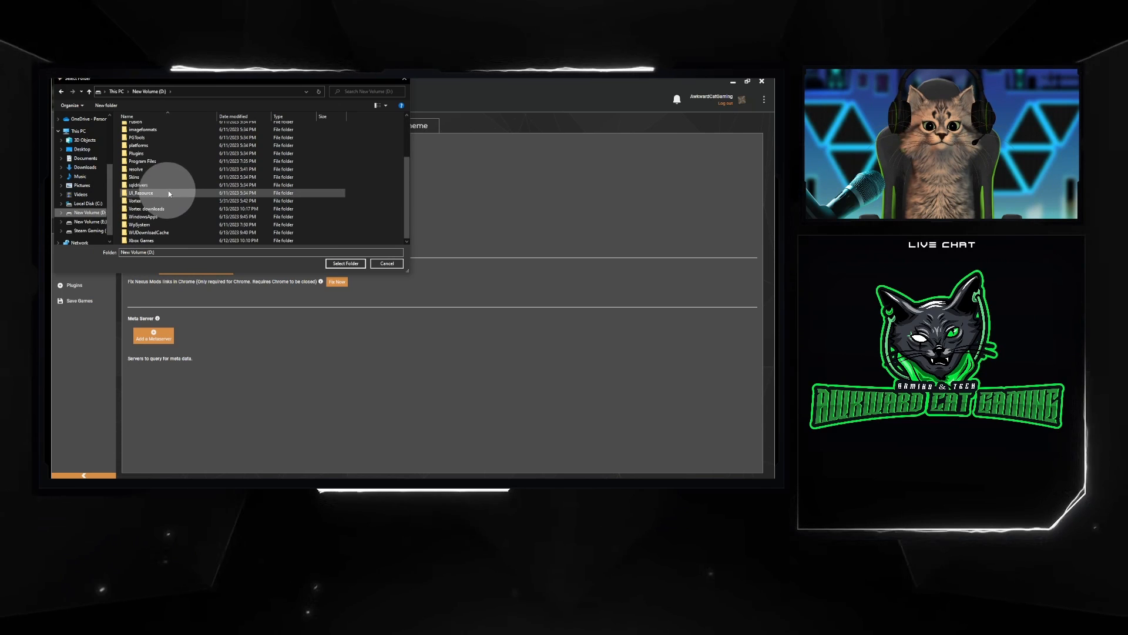
scroll(169, 194, "down", 3)
left_click(160, 209)
double_click(159, 210)
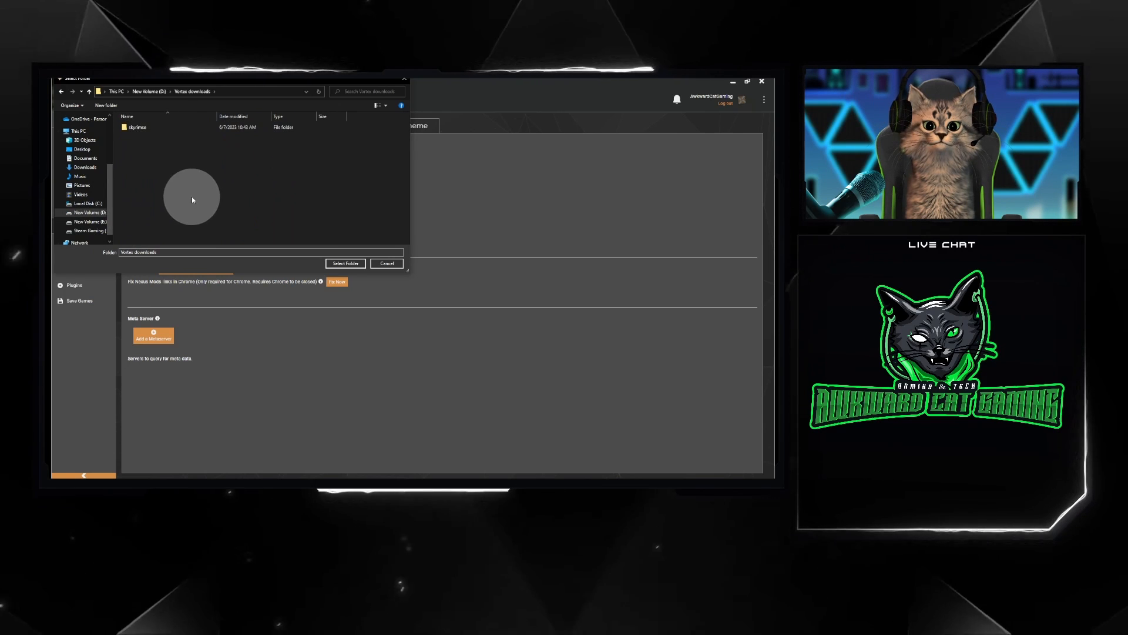
Create a new folder named "downloads" inside the "Vortex downloads" folder
right_click(206, 189)
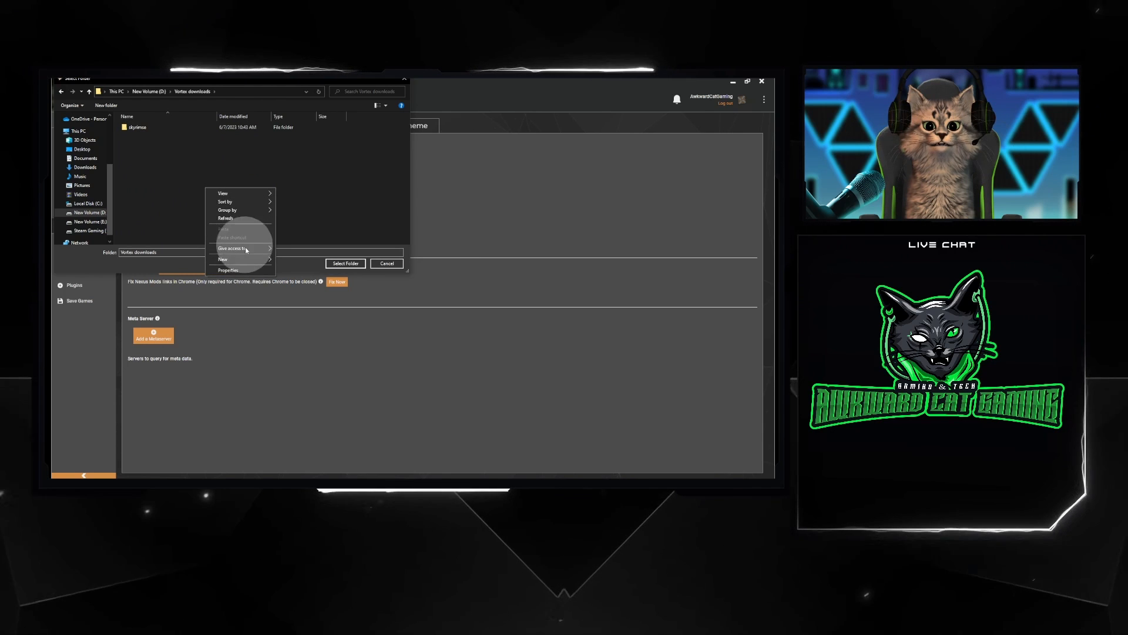
left_click(294, 260)
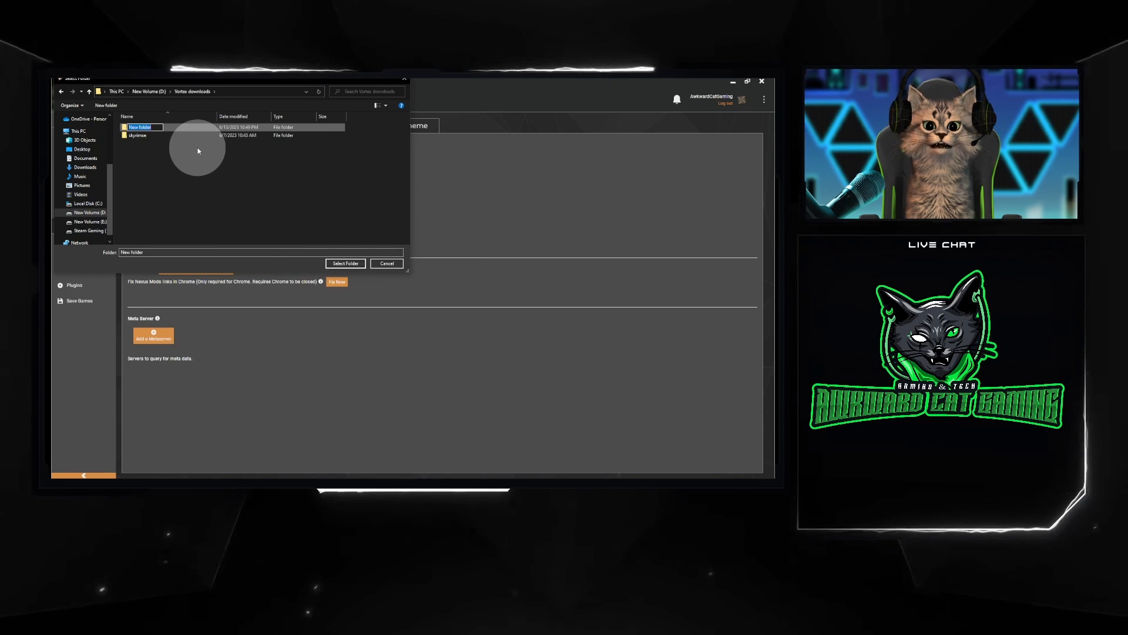
type("downlo")
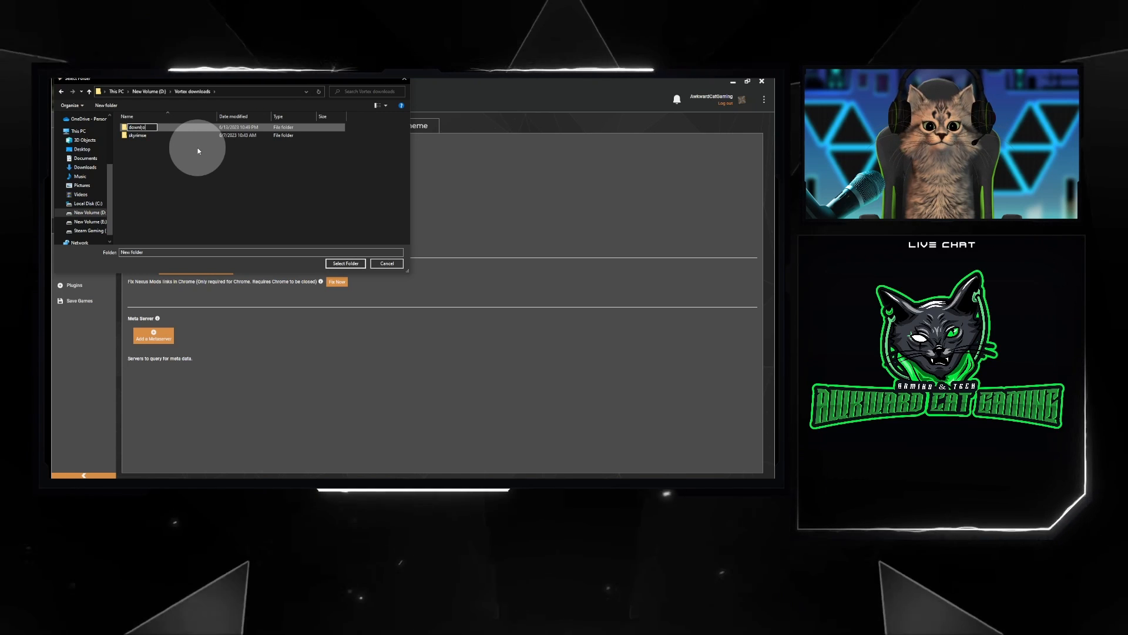
key("BackSpace")
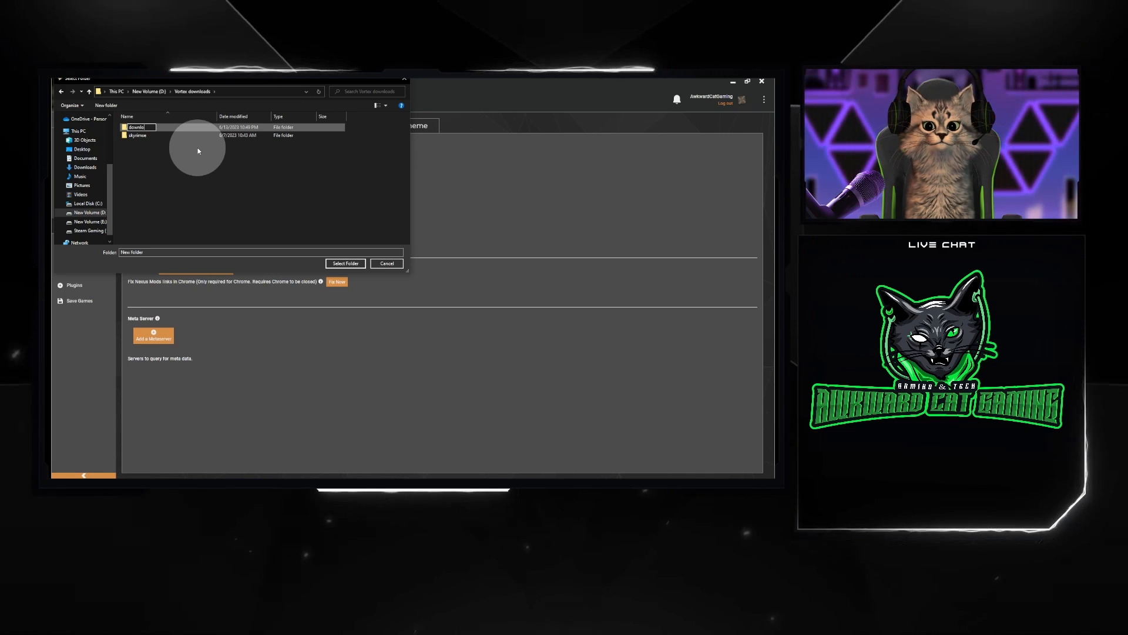
type("oa")
type("d")
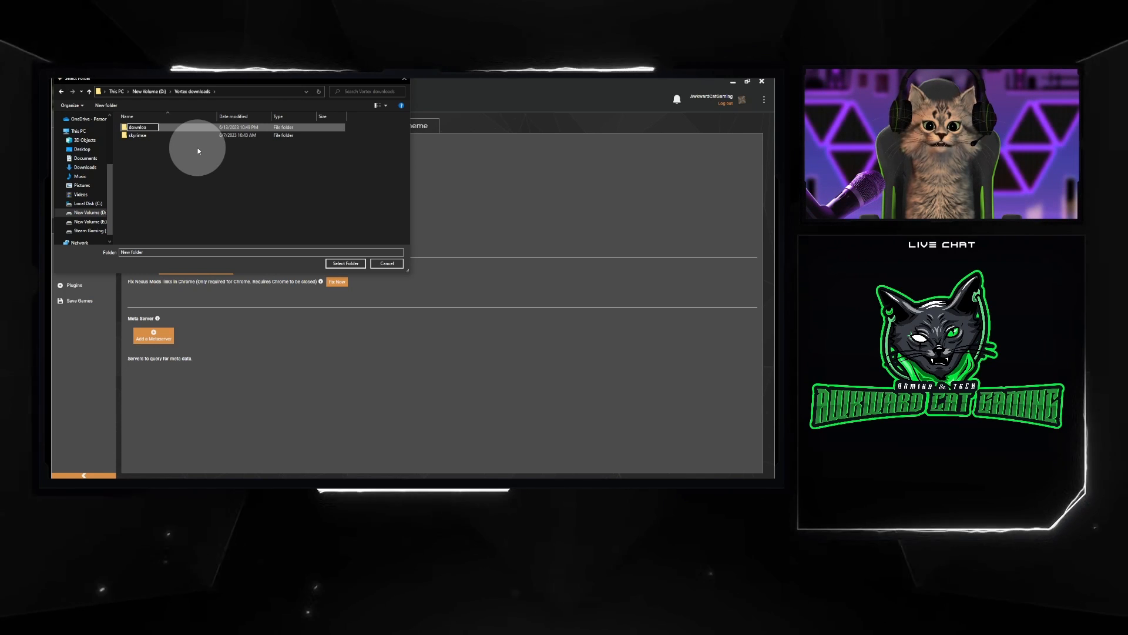
type("s")
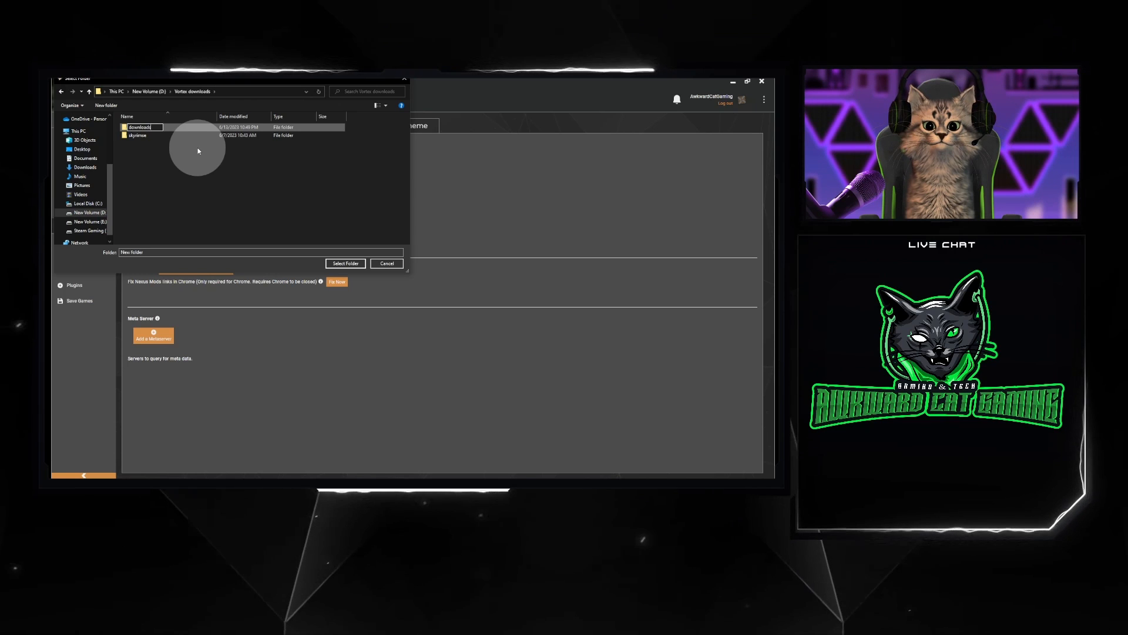
left_click(260, 217)
Choose the new "downloads" subfolder as the downloads folder, D:\Vortex downloads\downloads, and apply the location
left_click(168, 127)
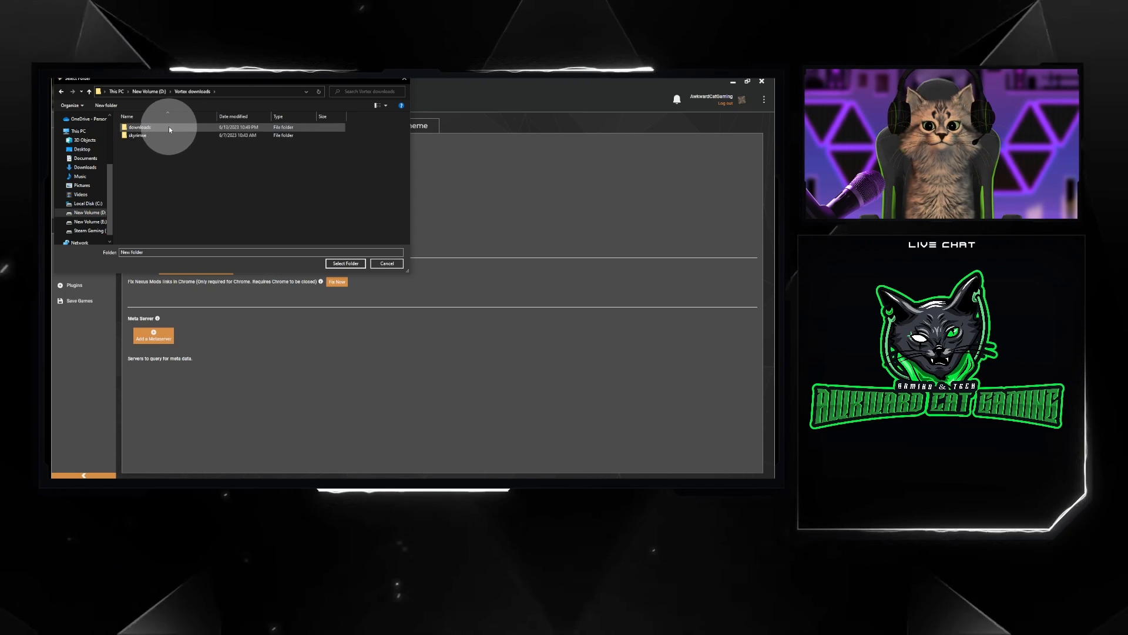
left_click(354, 265)
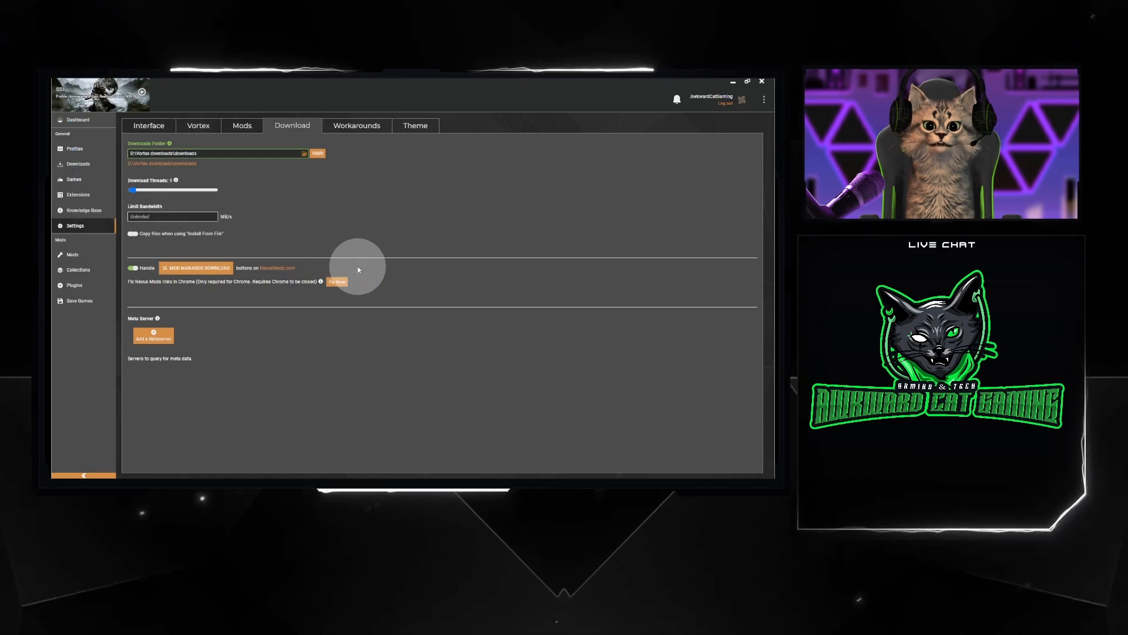
left_click(318, 154)
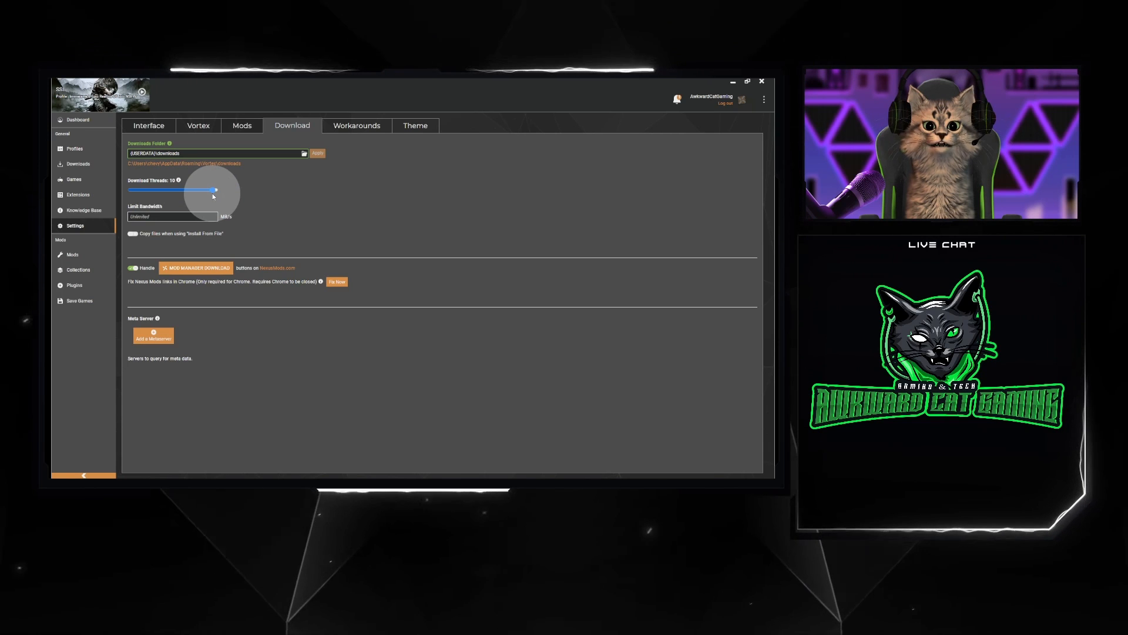
Look through the Mods, Collections, Plugins and Save Games sections, and return to the dashboard
left_click(80, 257)
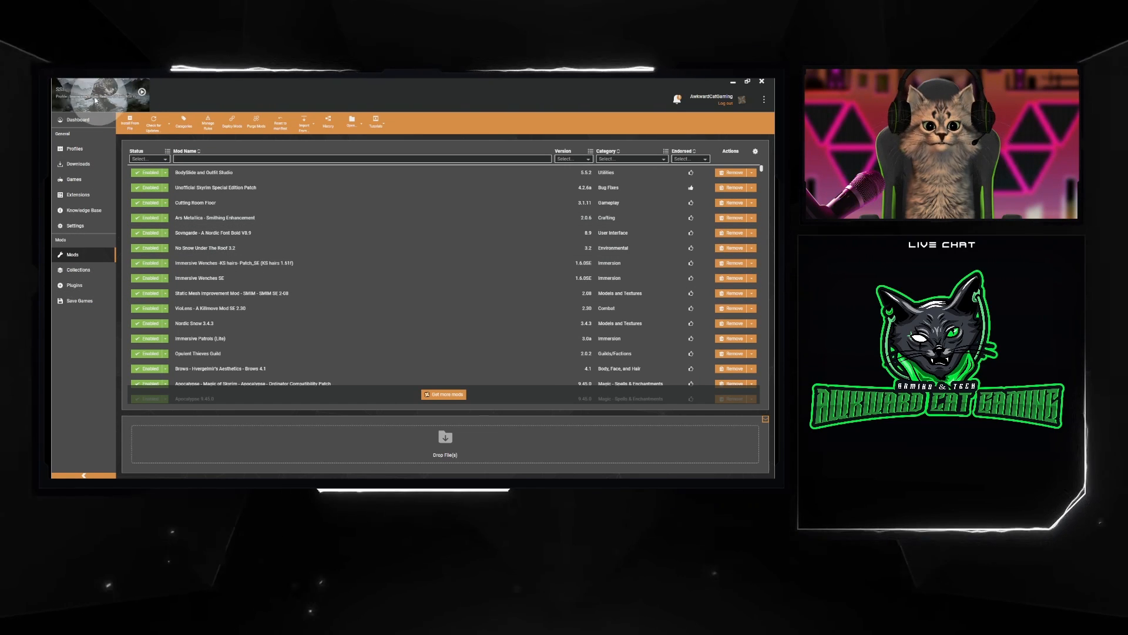
left_click(85, 274)
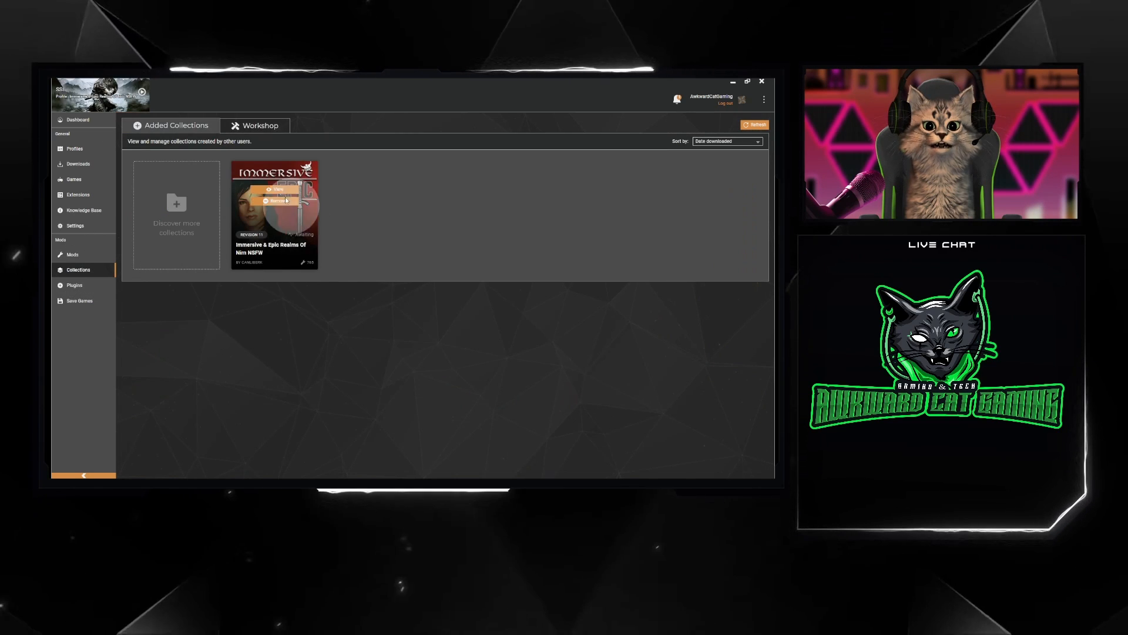
mouse_move(273, 193)
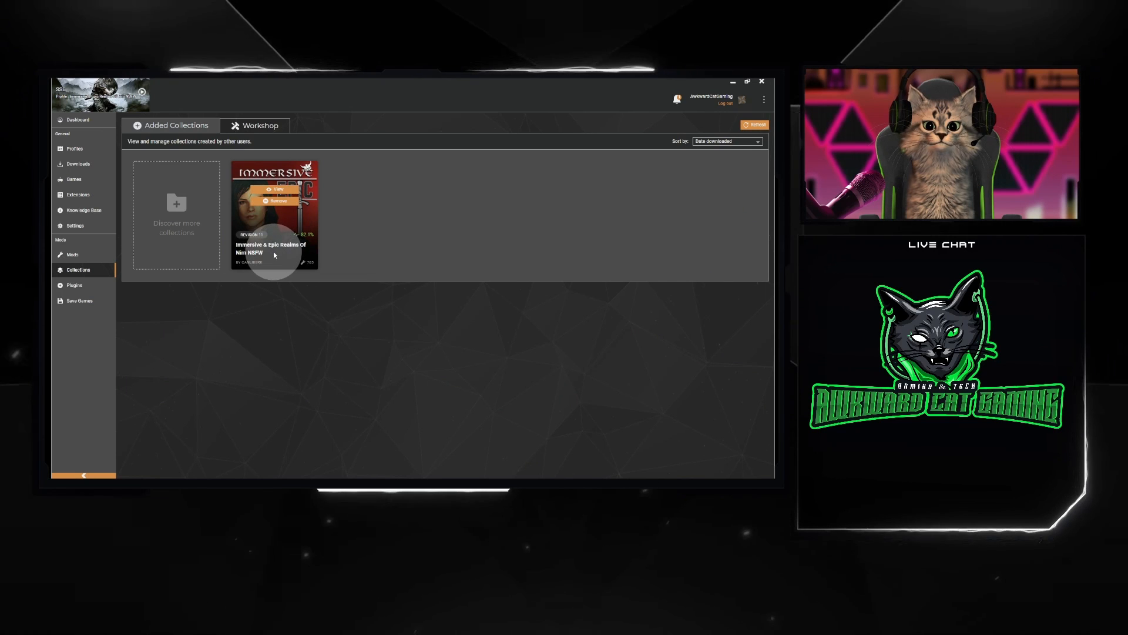
left_click(75, 287)
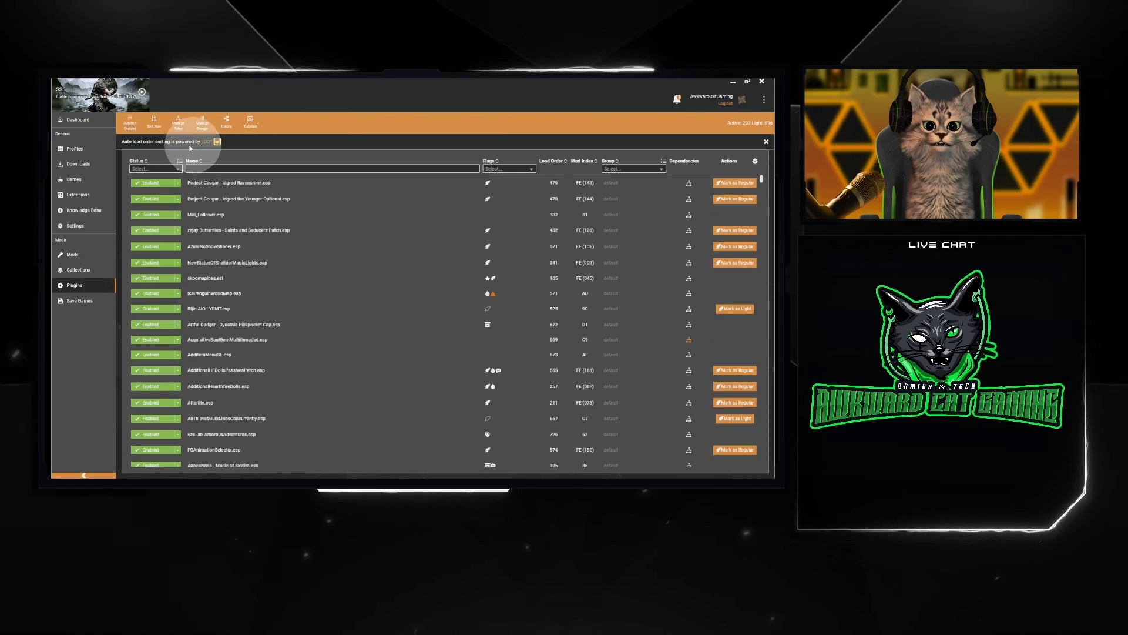
left_click(73, 302)
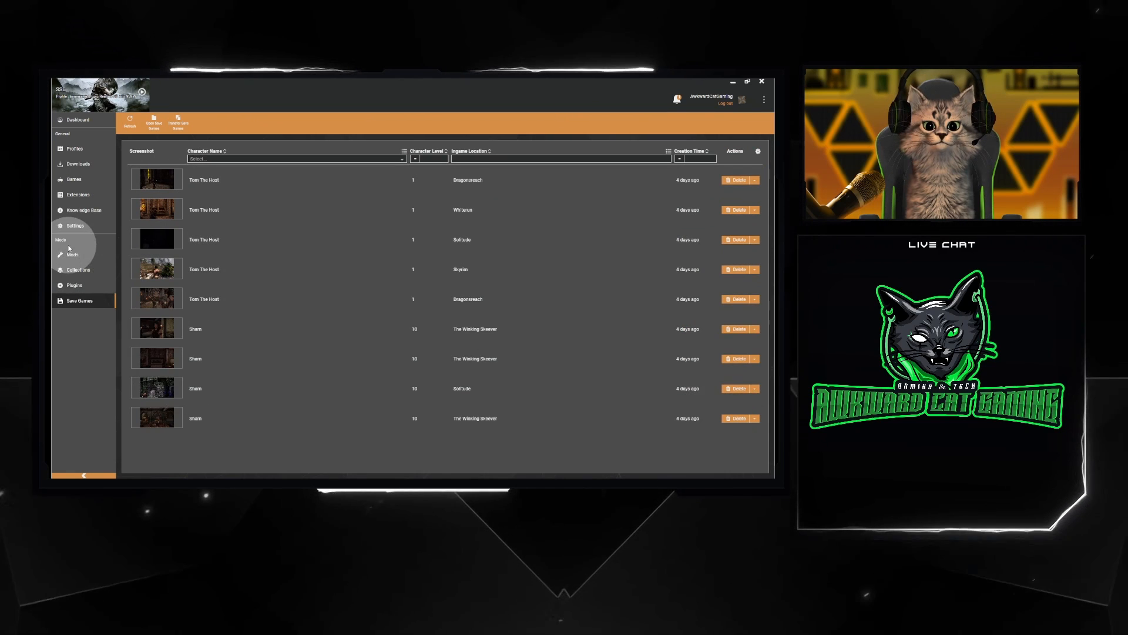
left_click(78, 120)
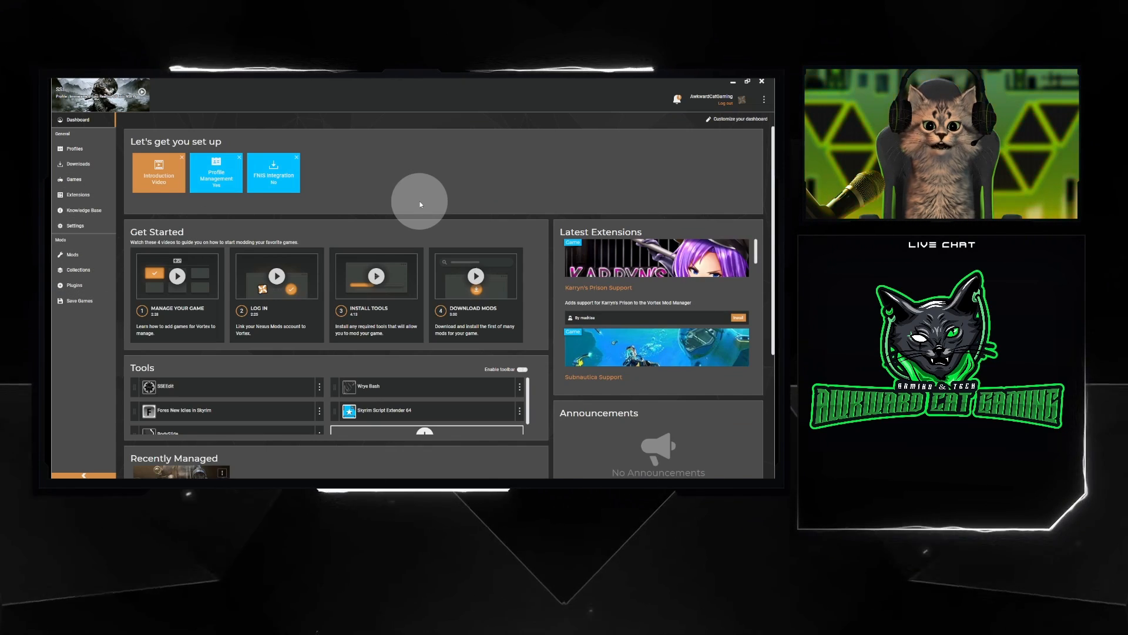